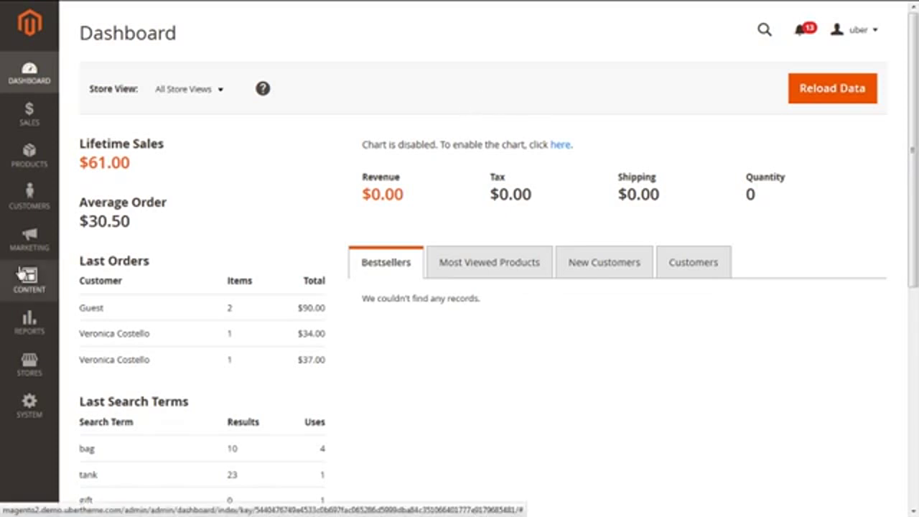
- Open the Cart Price Rules grid from Marketing > Promotions
click(30, 239)
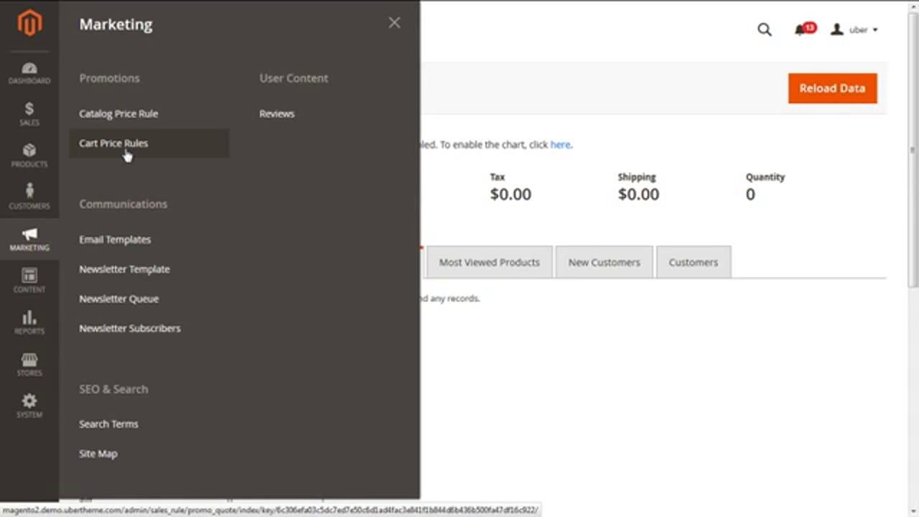
click(126, 155)
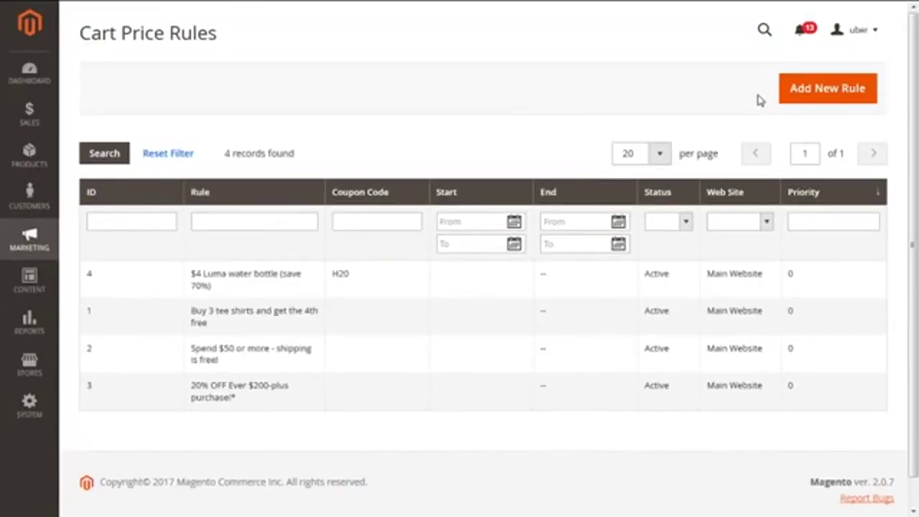
- Add a new cart price rule and name it 'Coupon for 10%off'
click(830, 98)
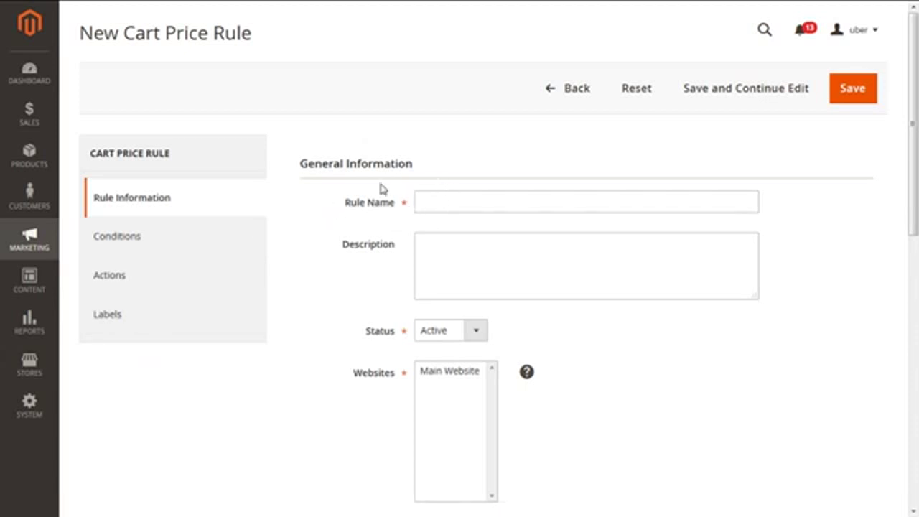
click(459, 200)
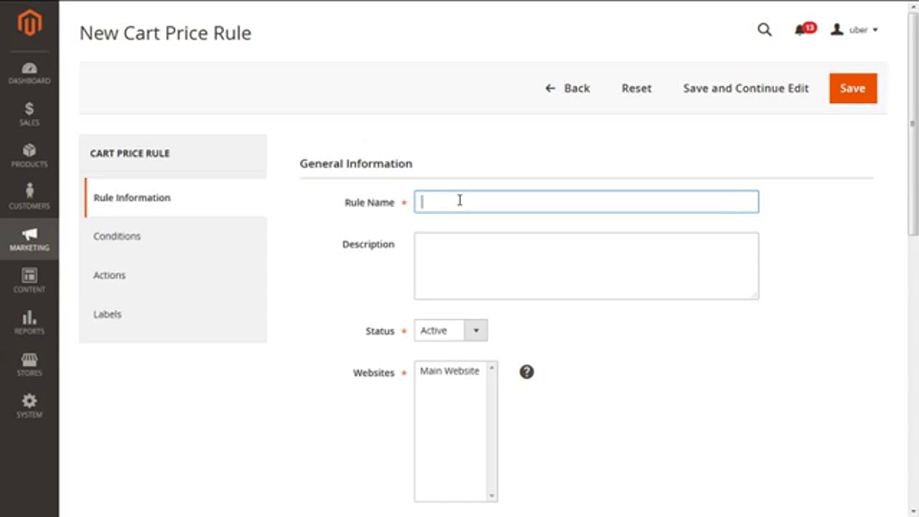
text(10)
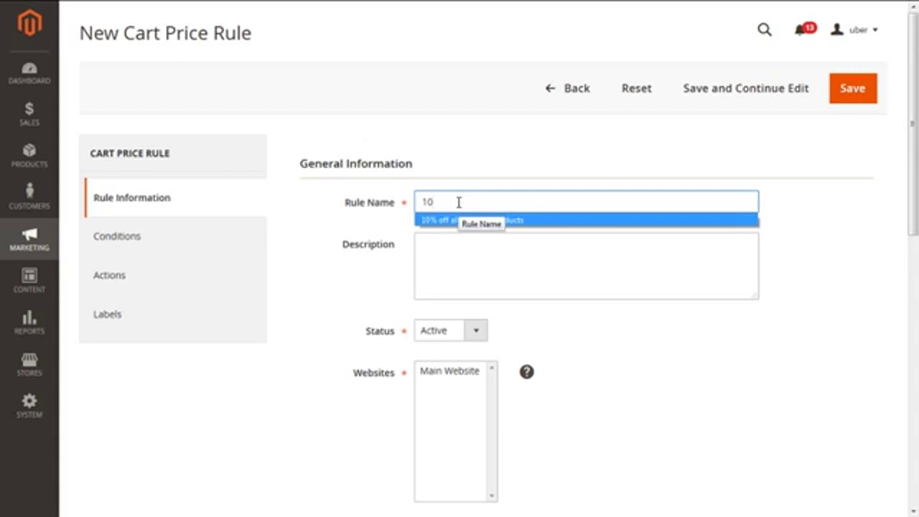
text(% )
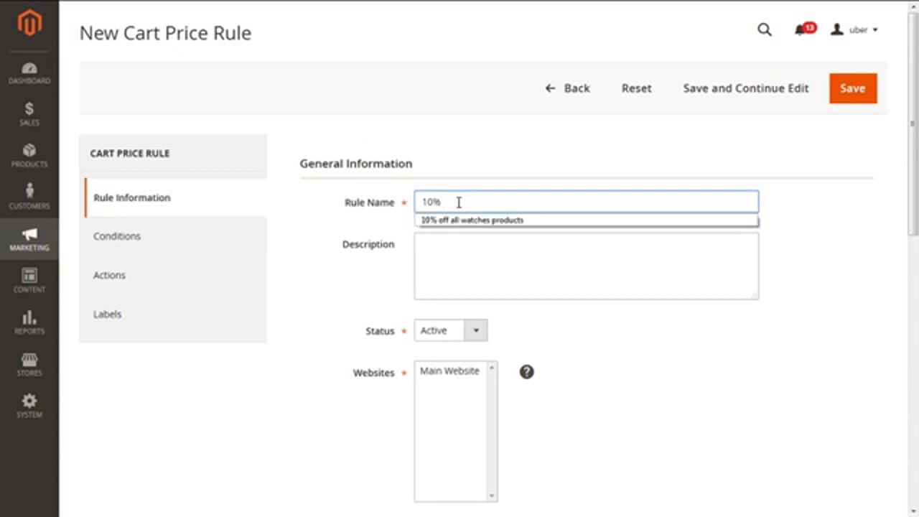
text(off)
key(BackSpace)
key(BackSpace)
key(BackSpace)
key(BackSpace)
key(BackSpace)
key(BackSpace)
key(BackSpace)
text(Cou)
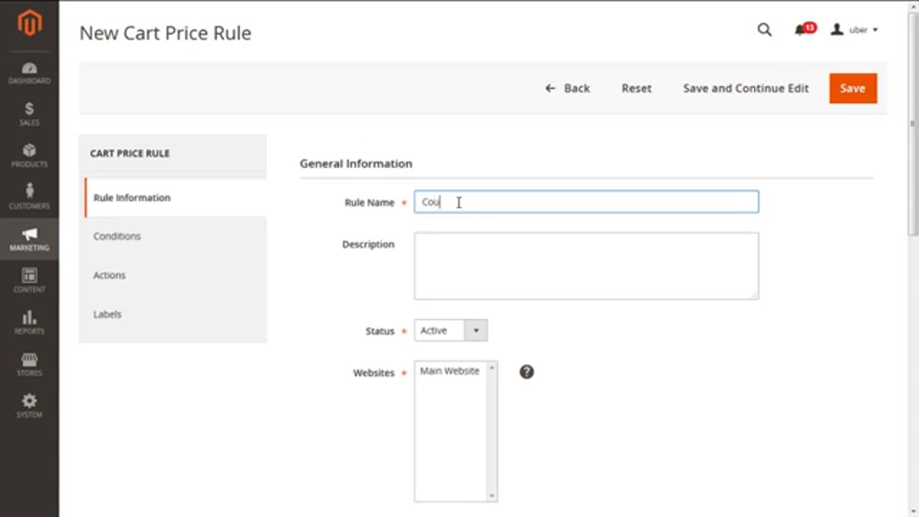
text(pon for 10%off)
- Enter the description 'Coupons for Newsletter' and keep the rule status Active
click(485, 262)
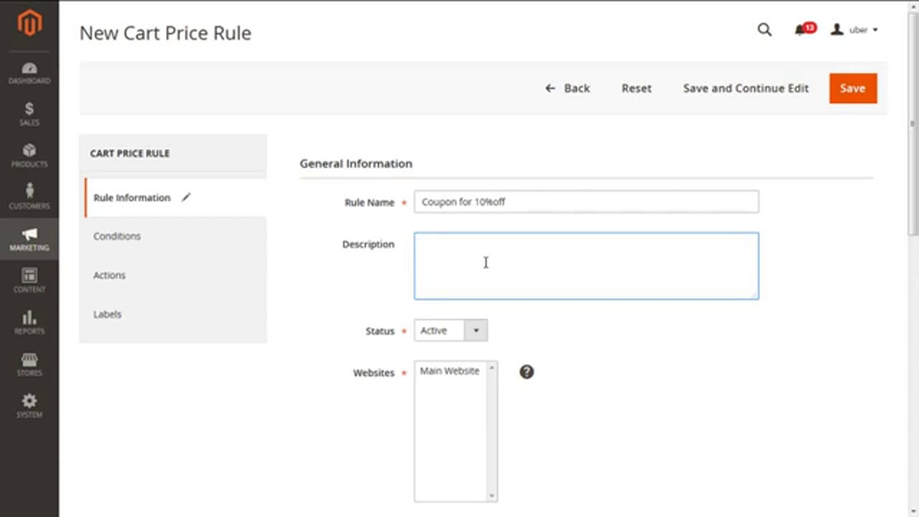
text(Coupons for Newsletter)
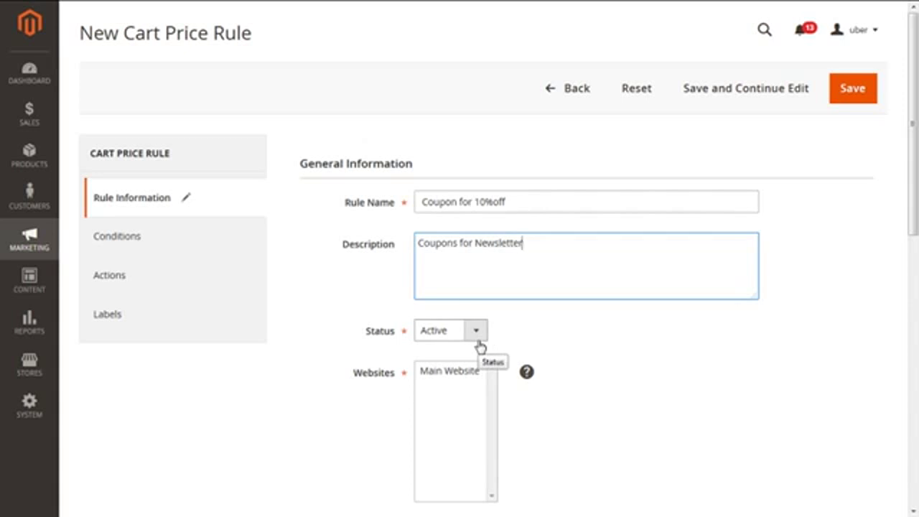
click(478, 340)
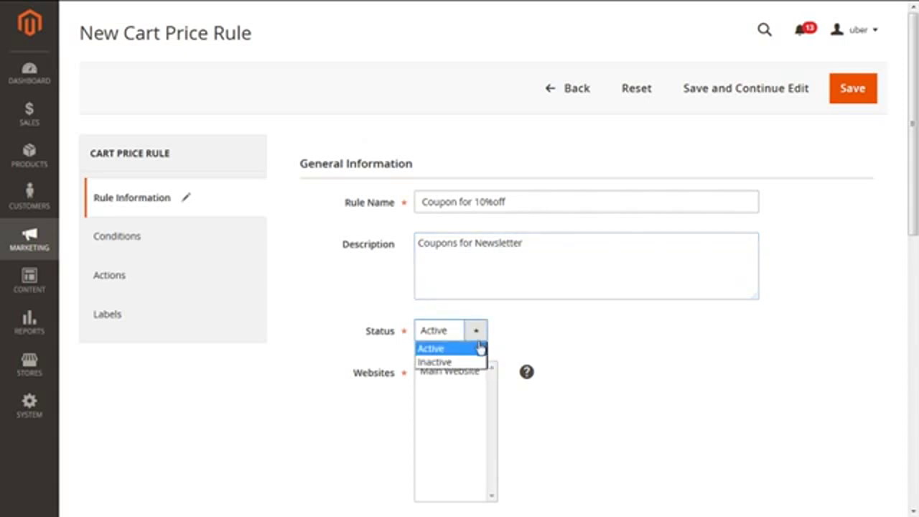
click(479, 348)
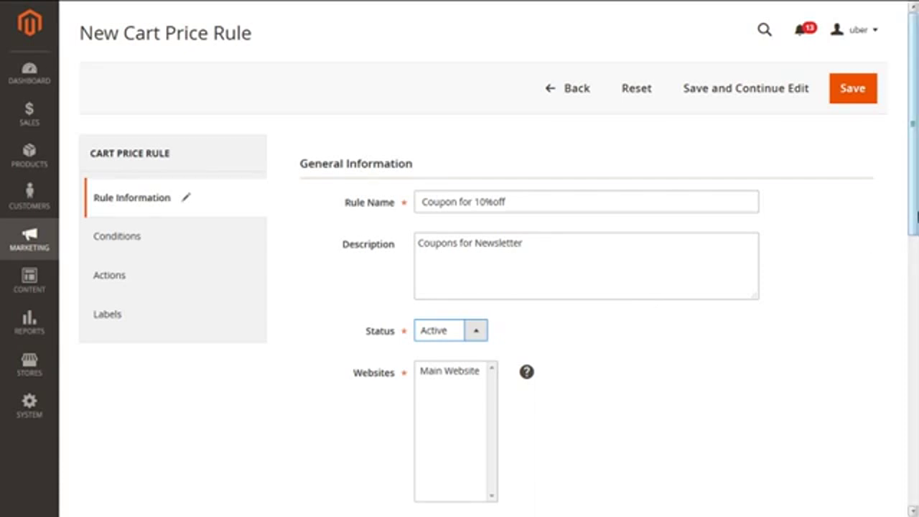
scroll(916, 229, down, 1)
- Select Main Website and the NOT LOGGED IN and General customer groups
scroll(916, 229, down, 1)
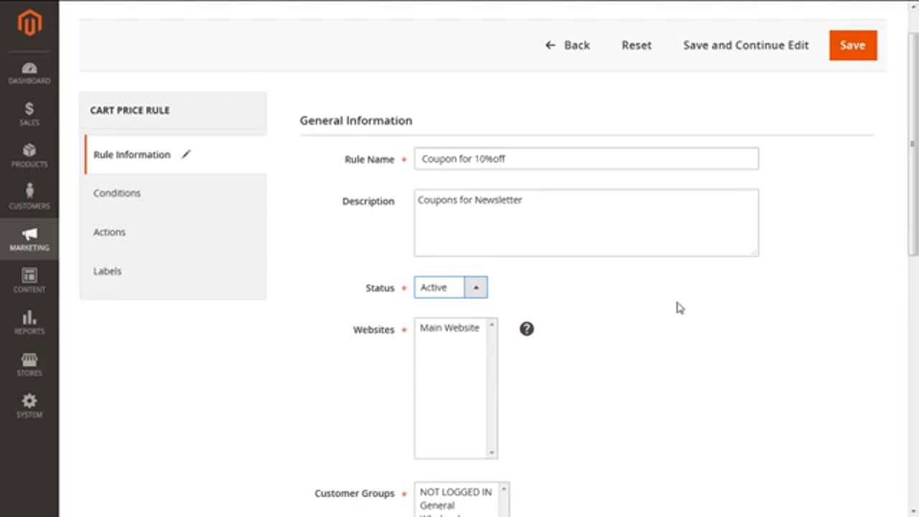
click(442, 332)
drag(917, 227, 916, 356)
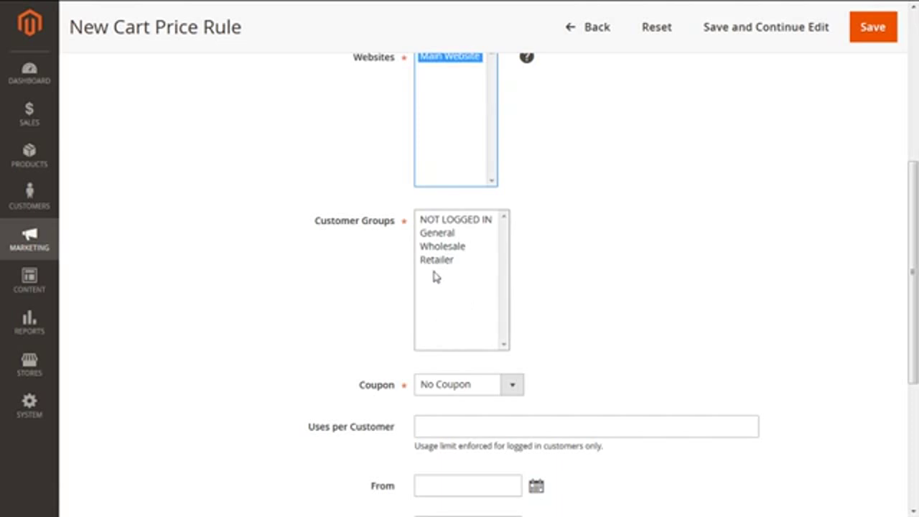
click(452, 221)
ctrl+click(452, 231)
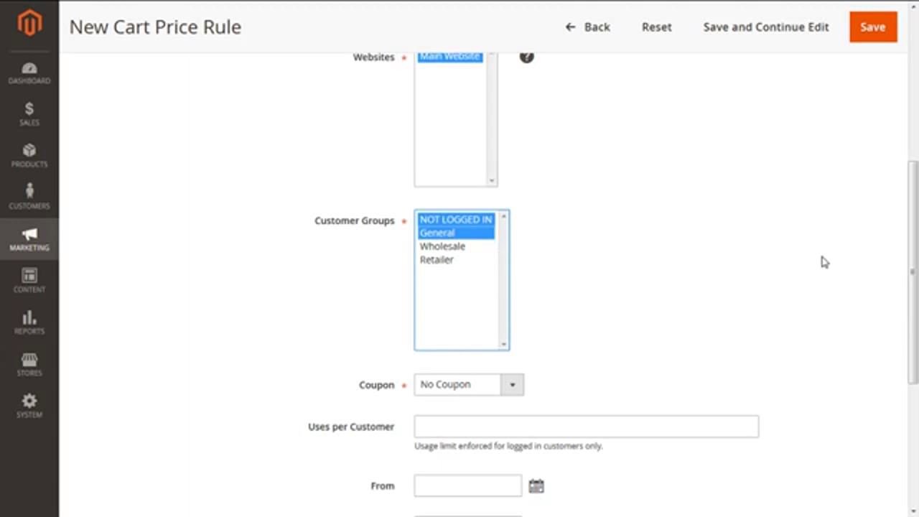
drag(911, 259, 916, 336)
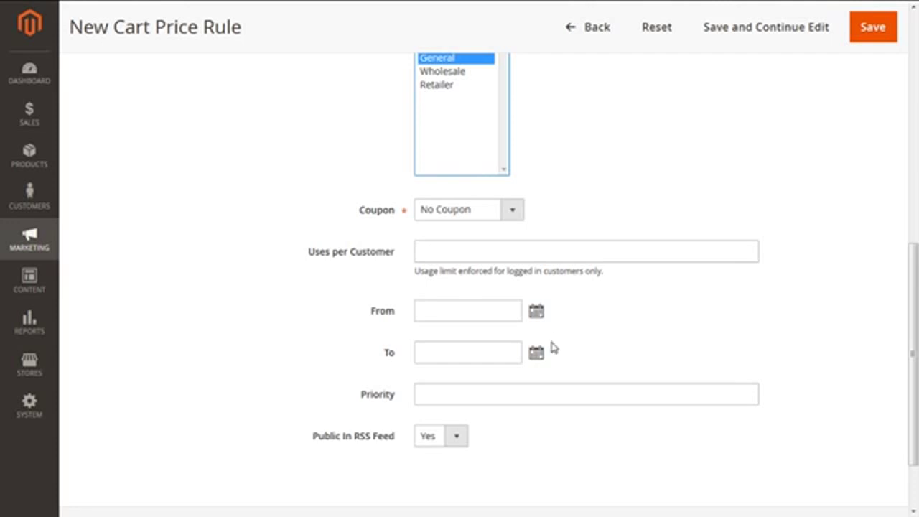
- Set the Coupon option to Specific Coupon
click(509, 209)
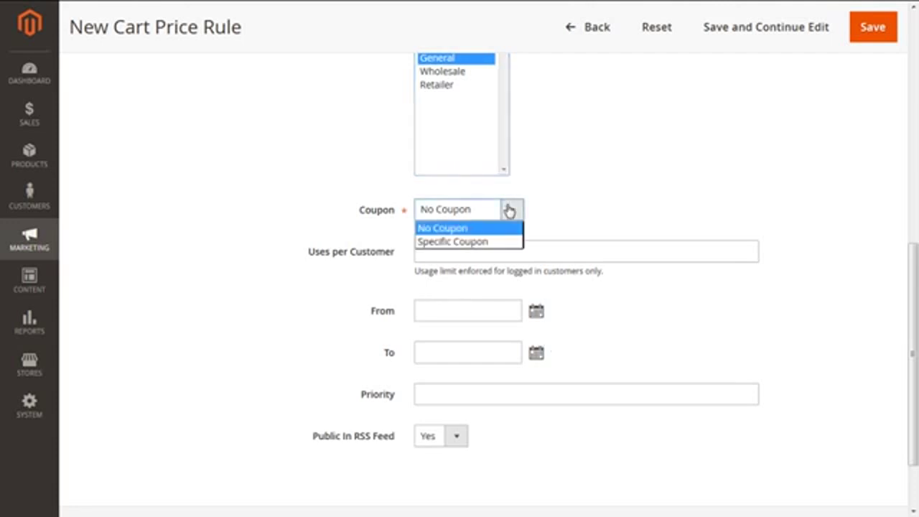
click(493, 243)
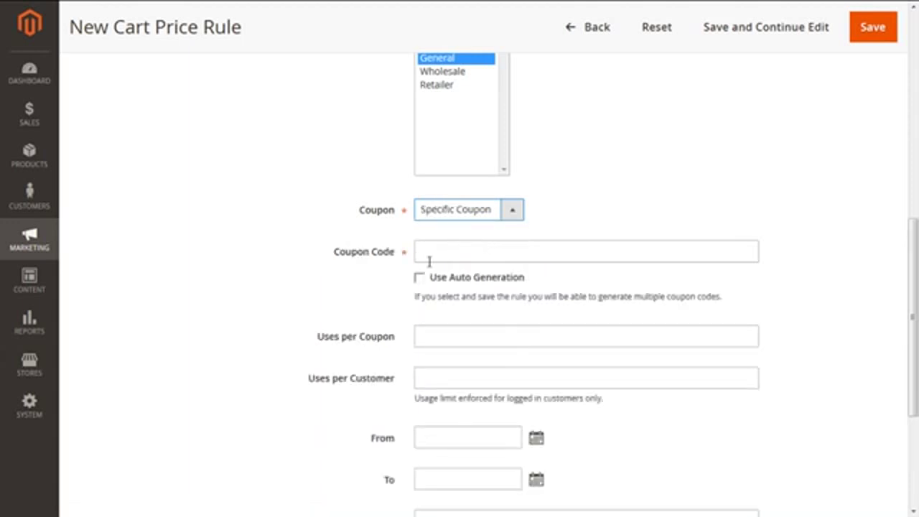
drag(917, 248, 917, 267)
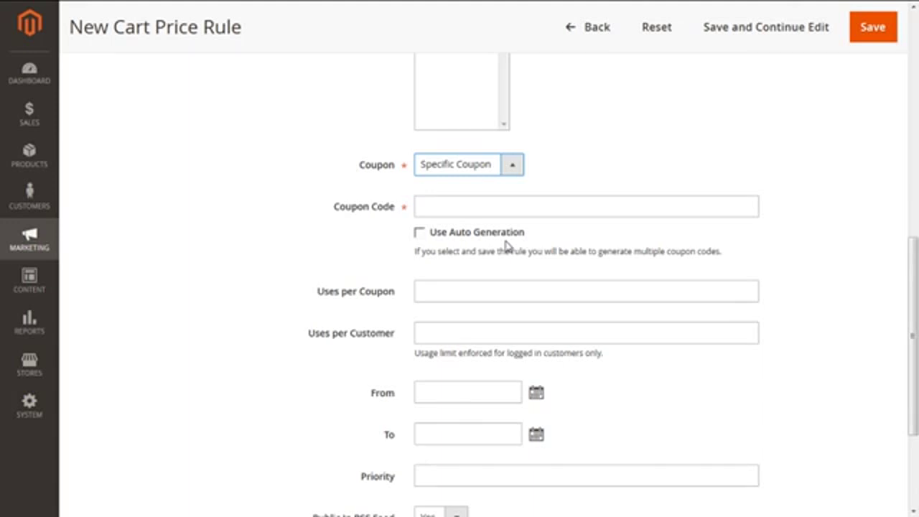
- Enter the coupon code 'New Year 10% Off', correcting its spacing
click(467, 212)
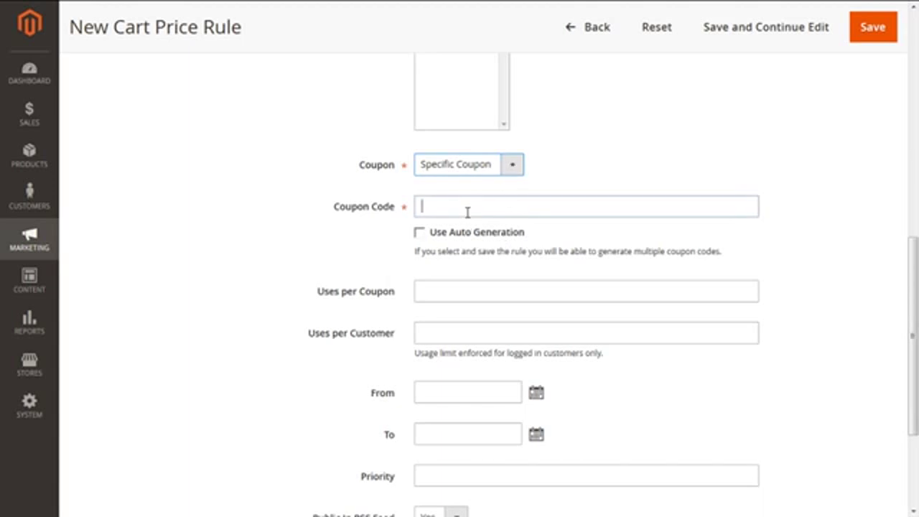
text(N)
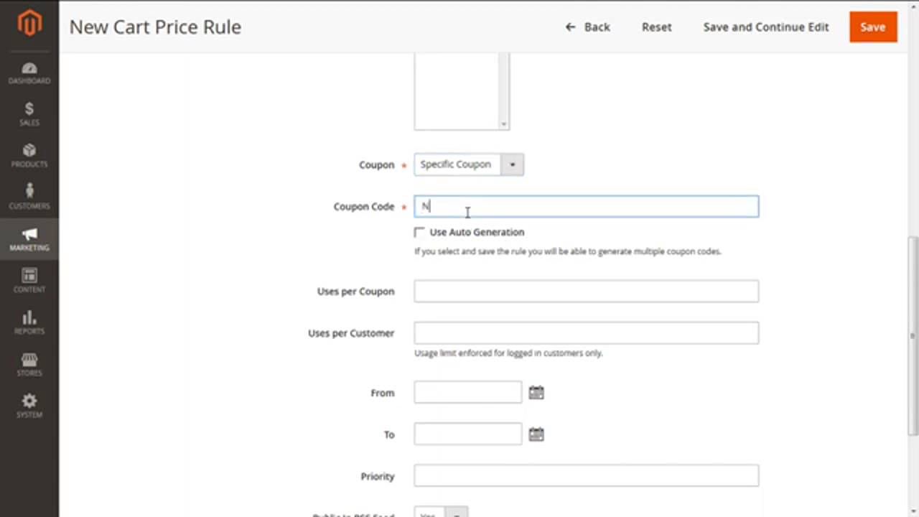
text(ewYear 10% Off)
click(464, 207)
key(BackSpace)
click(482, 206)
key(BackSpace)
click(463, 206)
click(443, 207)
- Set Uses per Coupon to 500
click(451, 292)
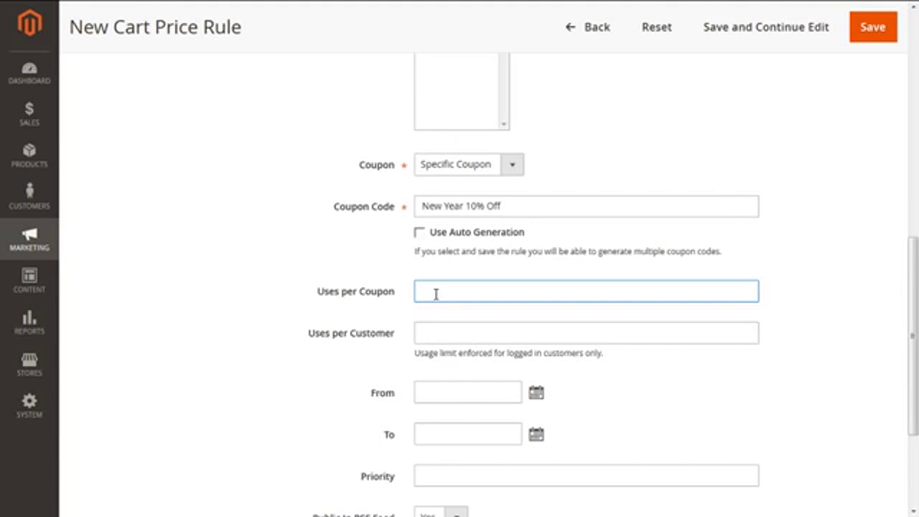
text(500)
click(468, 341)
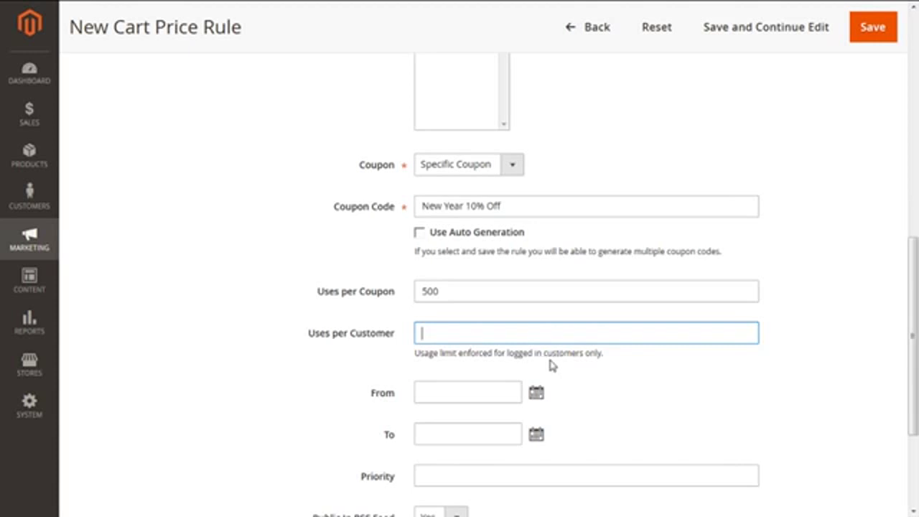
- Set Uses per Customer to 1
drag(592, 356, 513, 355)
click(511, 336)
text(1)
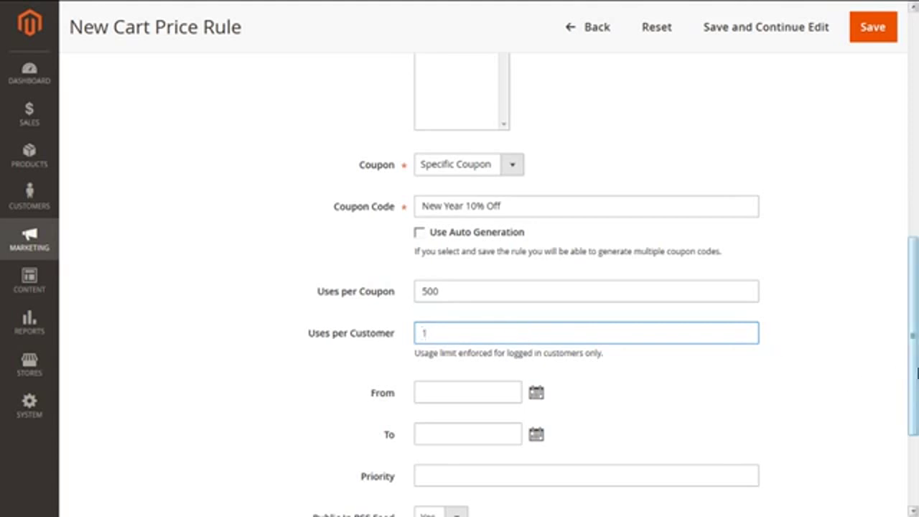
drag(917, 371, 915, 428)
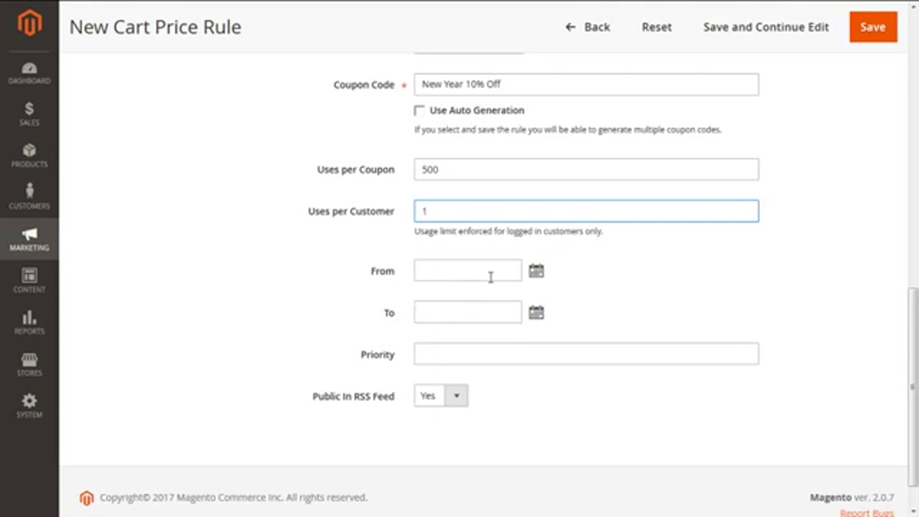
- Pick From date January 9, 2017 and To date January 16, 2017 in the calendars
click(536, 272)
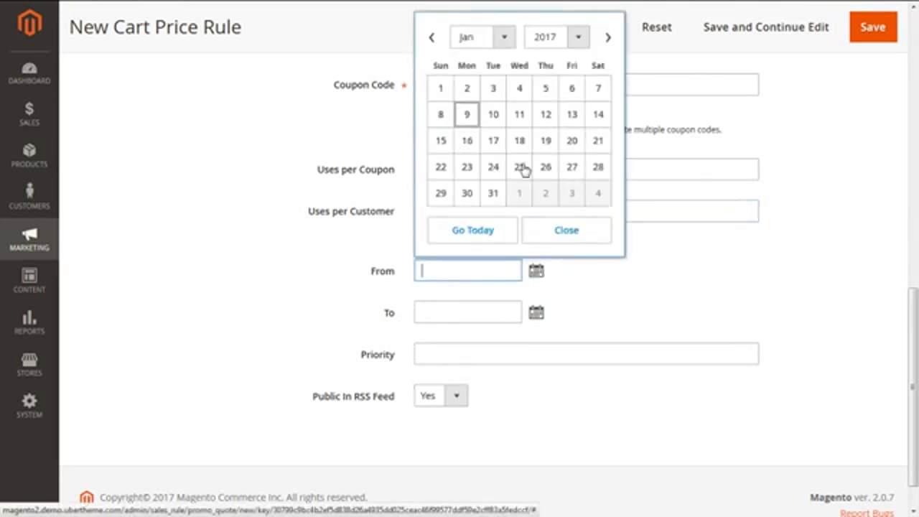
click(467, 117)
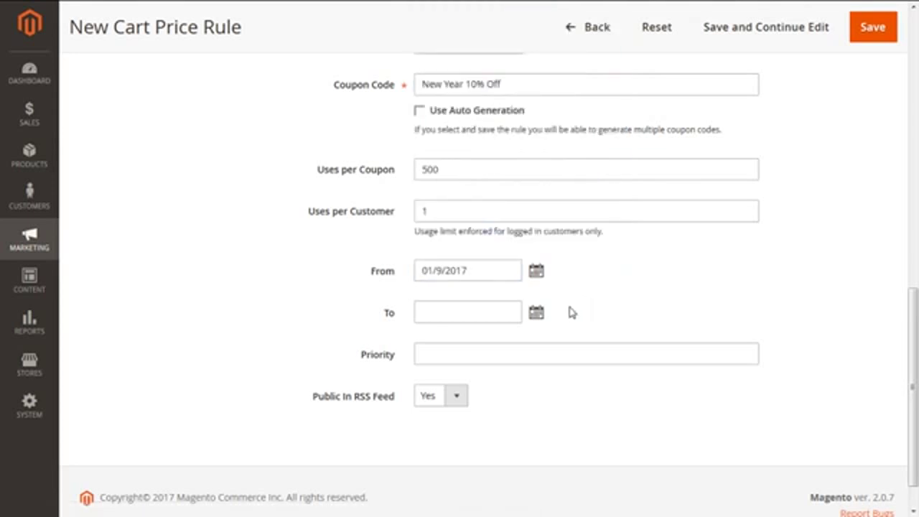
click(544, 314)
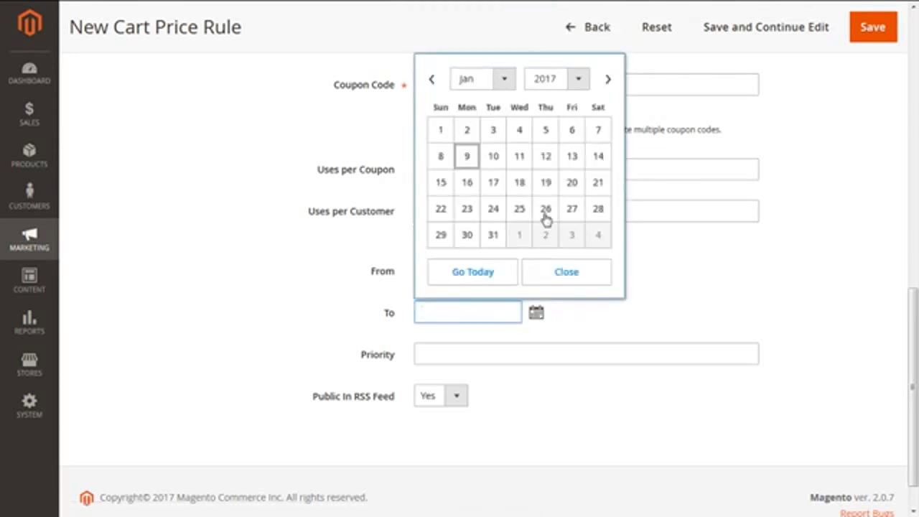
click(470, 185)
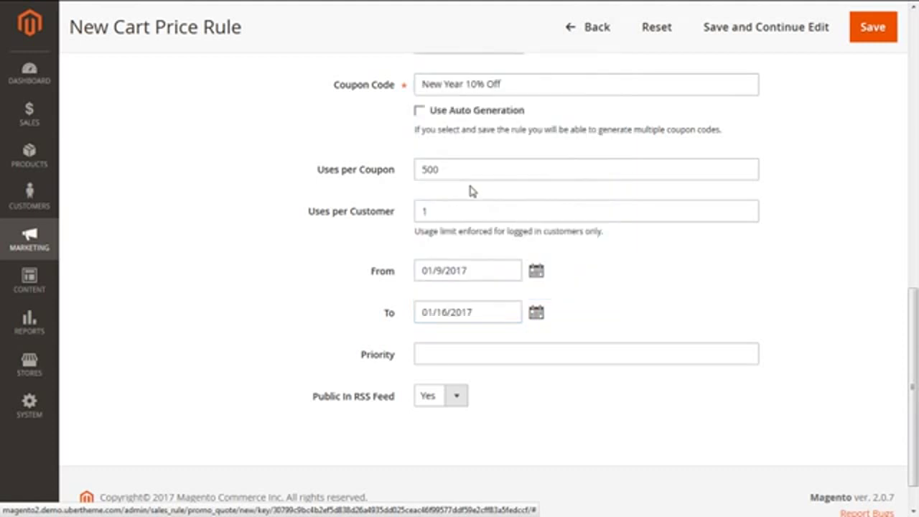
click(463, 356)
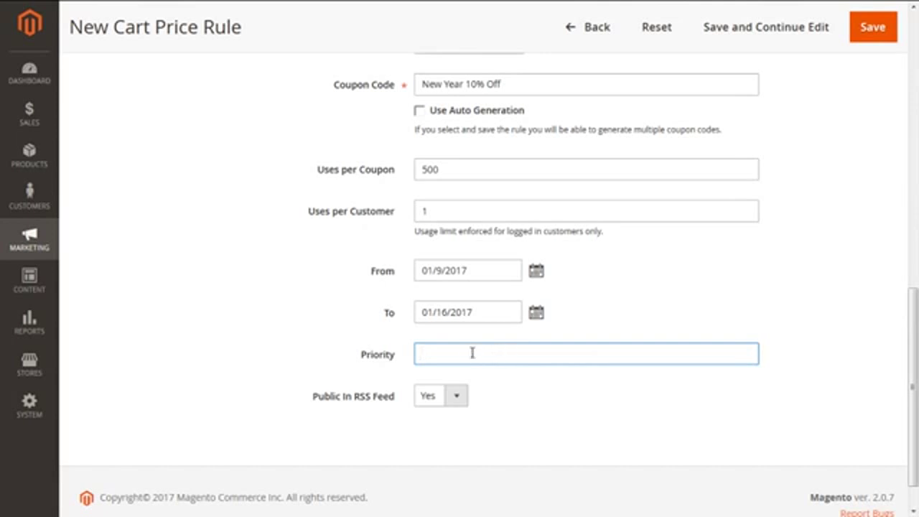
click(506, 399)
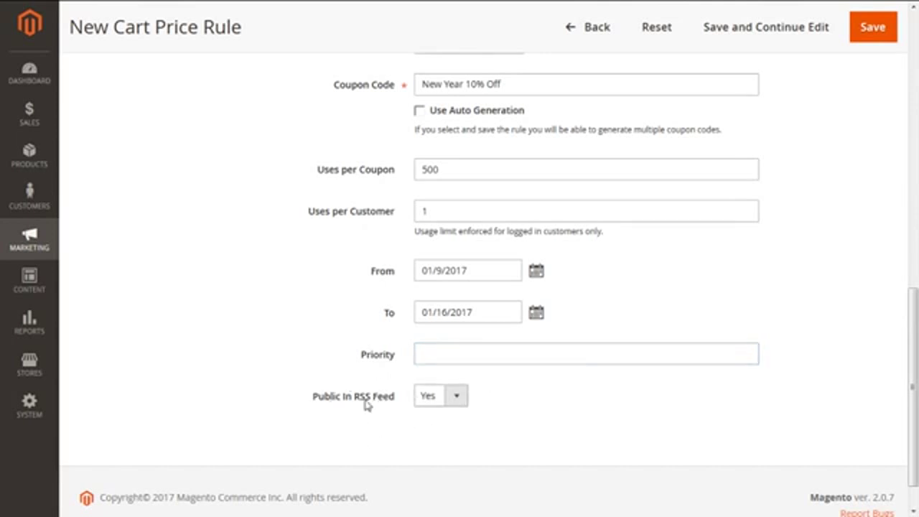
drag(389, 400, 316, 398)
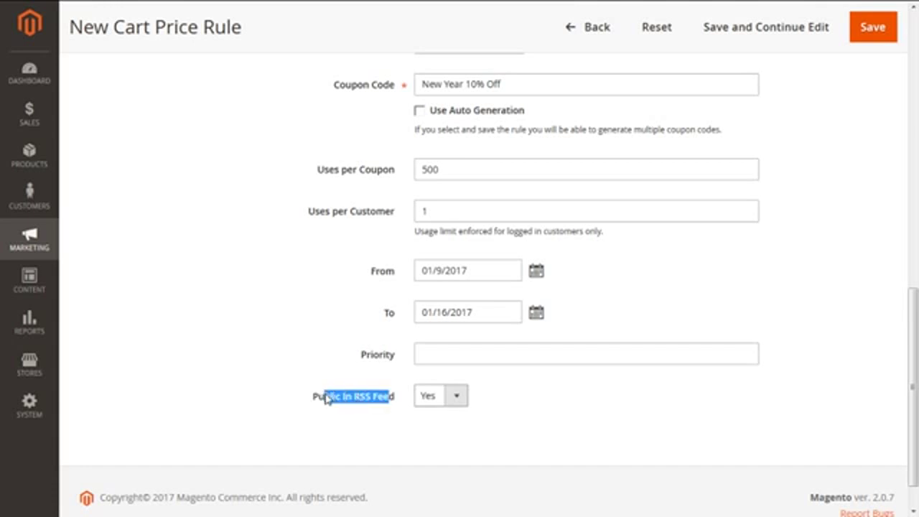
click(458, 399)
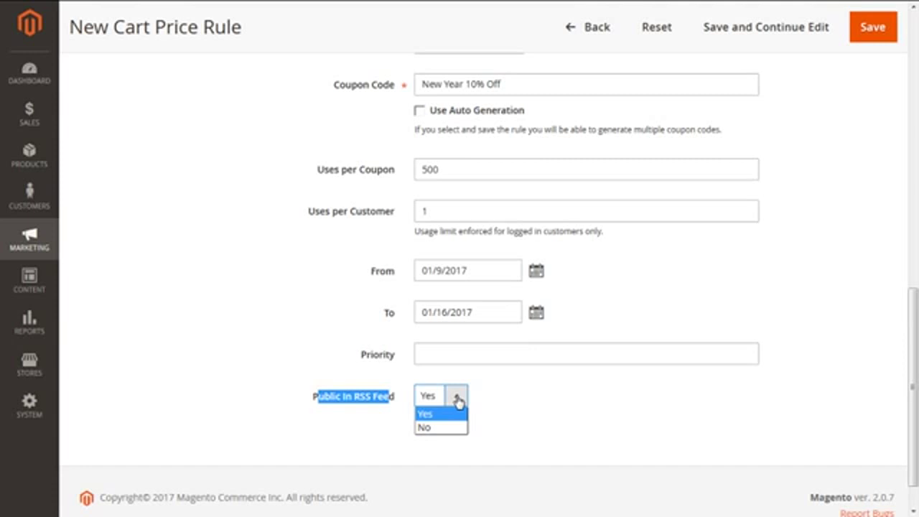
click(437, 417)
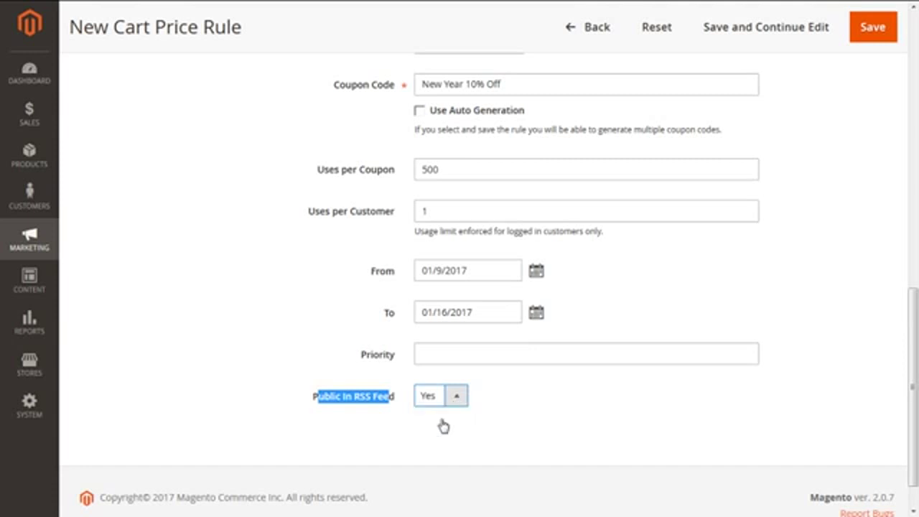
click(557, 448)
drag(913, 325, 913, 106)
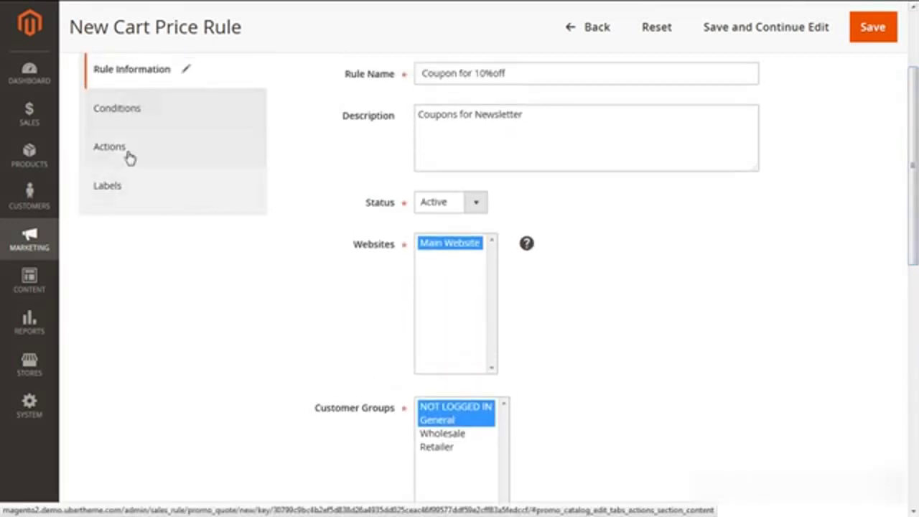